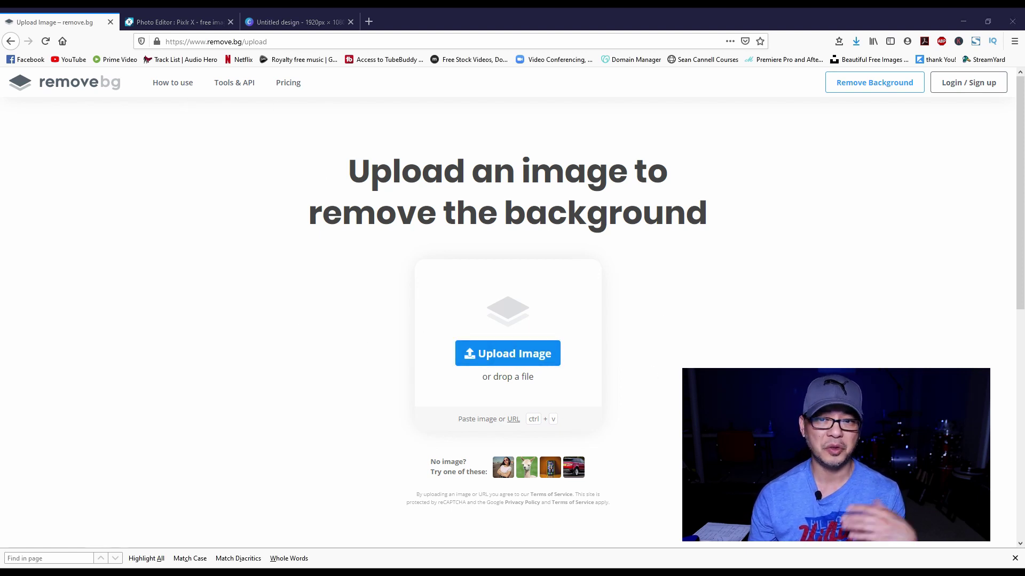
# Step: Paste the selfie into remove.bg, then zoom and pan over the cutout's edges in the editor
pyautogui.hotkey('ctrl', 'v')
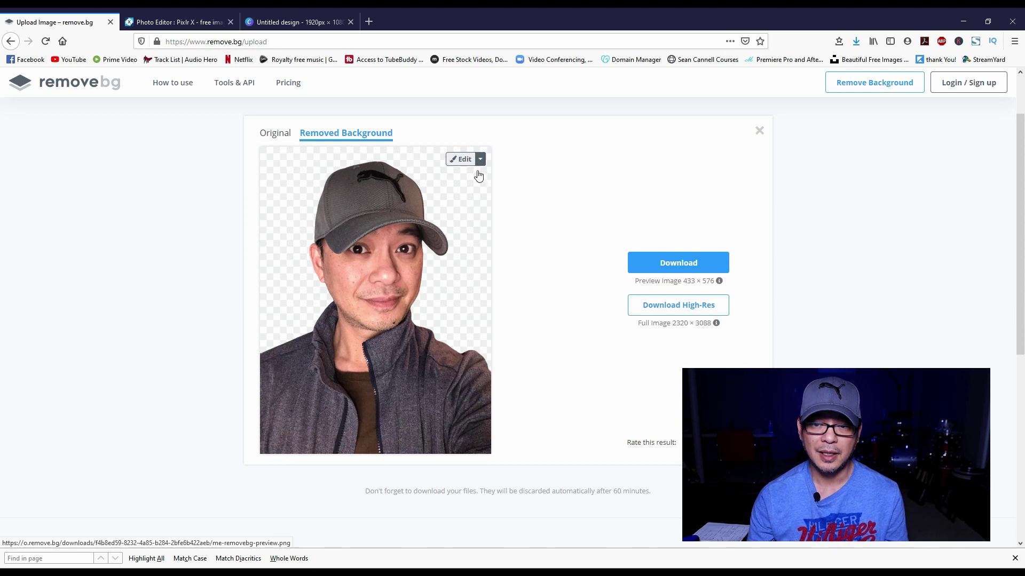
pyautogui.click(463, 159)
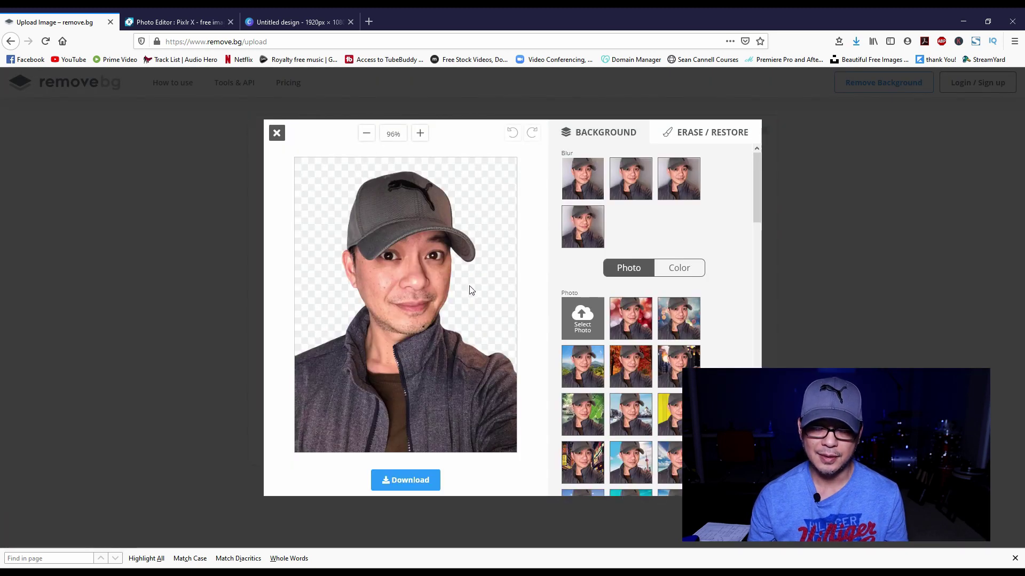
pyautogui.scroll(3, 469, 290)
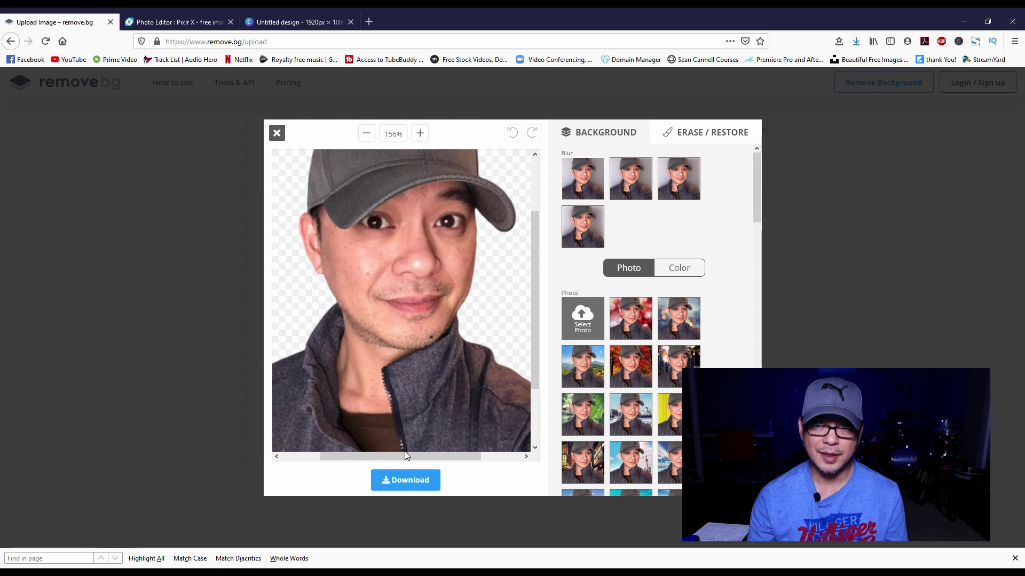
pyautogui.moveTo(405, 456); pyautogui.dragTo(376, 442)
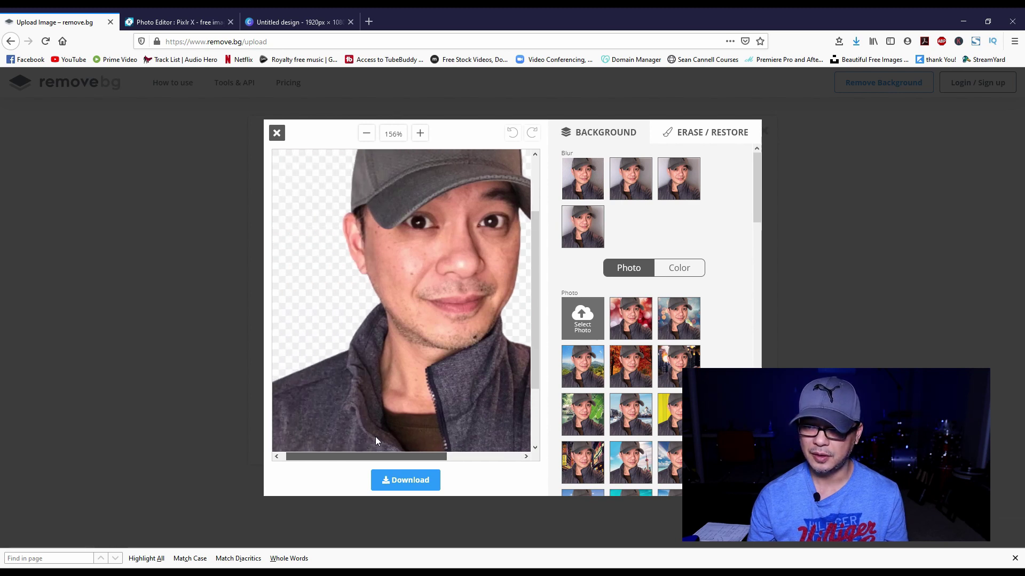
pyautogui.press('Escape')
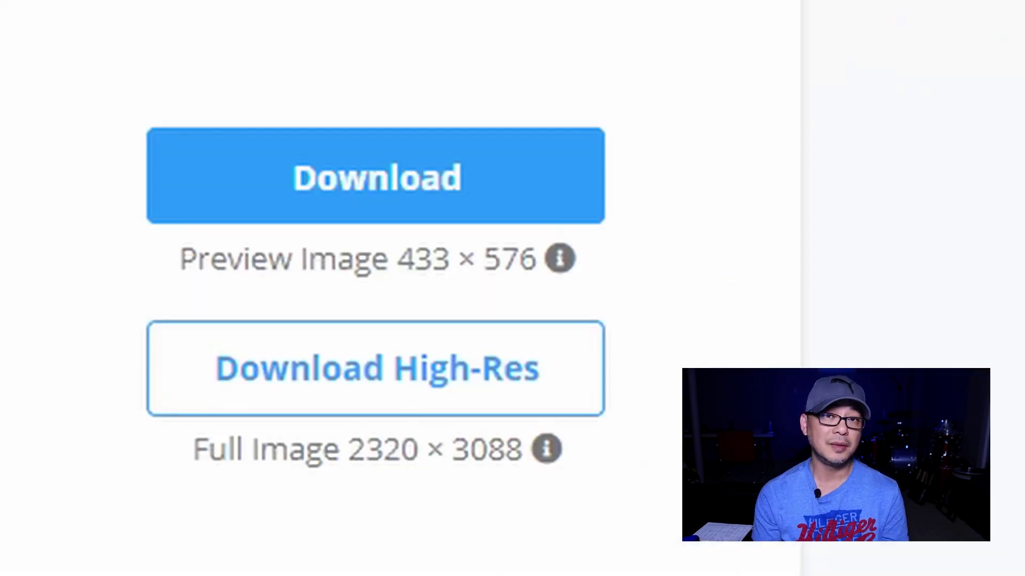
pyautogui.doubleClick(408, 278)
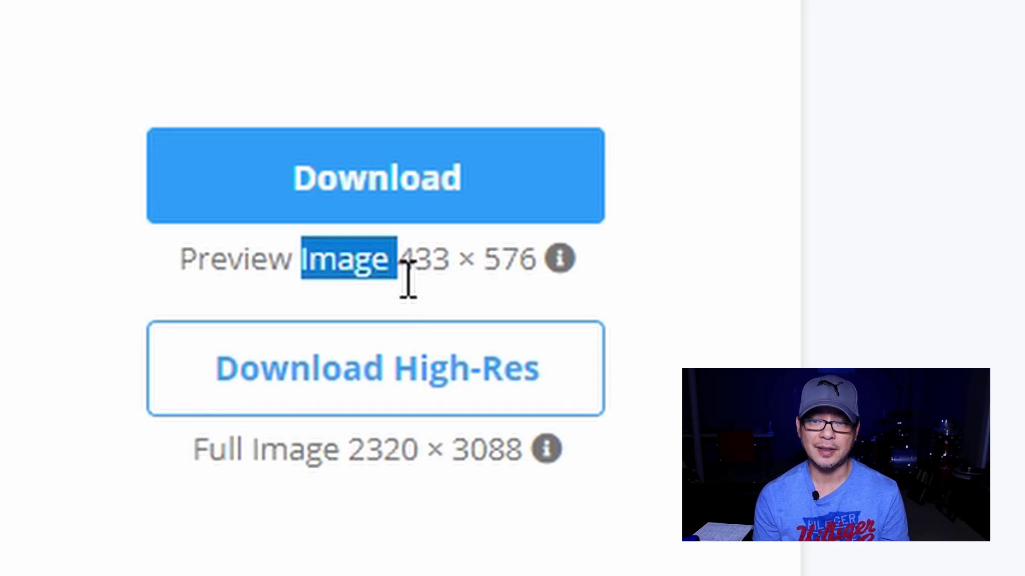
pyautogui.tripleClick(408, 277)
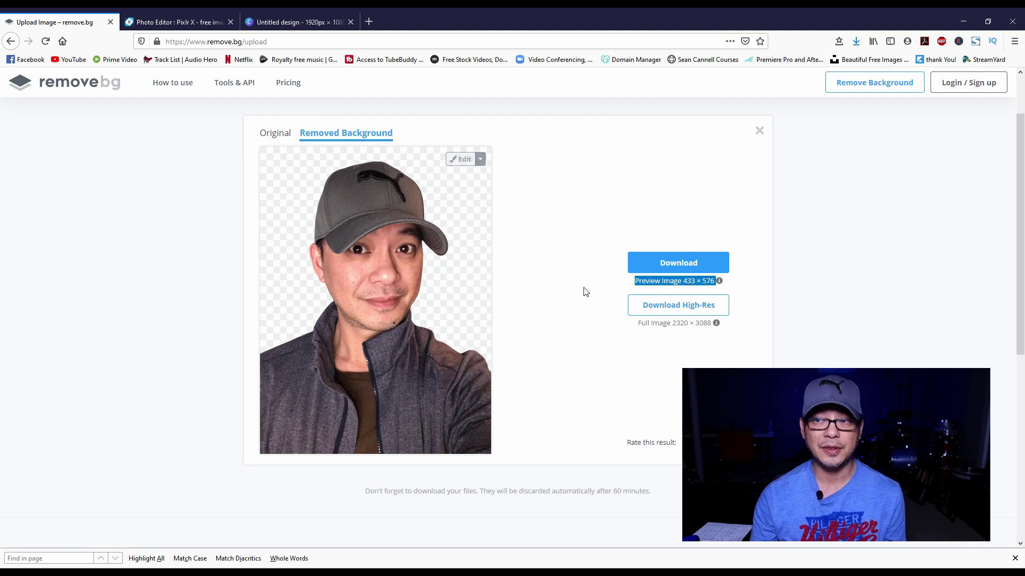
pyautogui.click(286, 83)
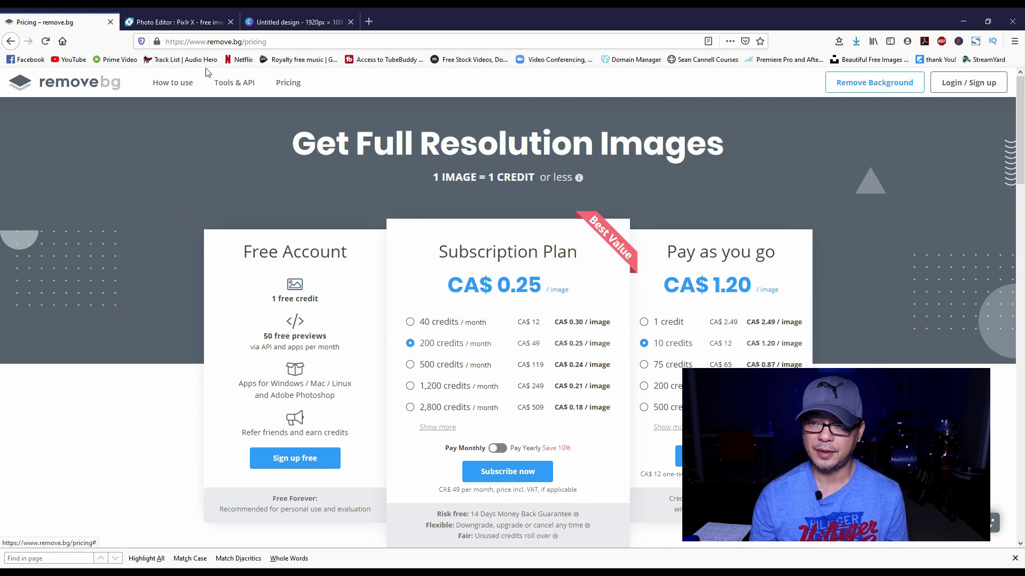
pyautogui.hotkey('alt', 'Left')
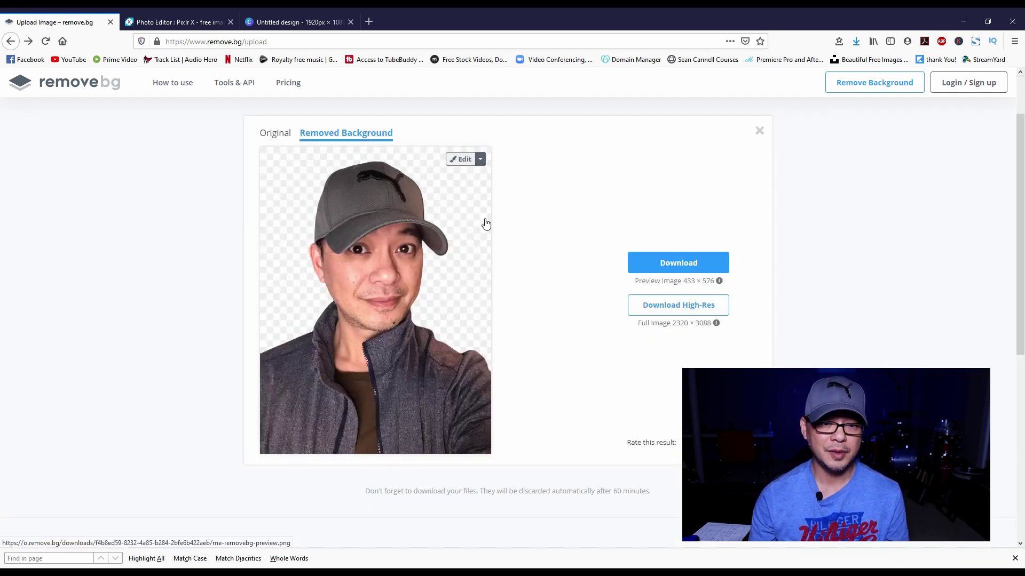
# Step: Load the selfie into Pixlr X at its original 2320 × 3088 size and run AI Cutout on it
pyautogui.hotkey('ctrl', 'Tab')
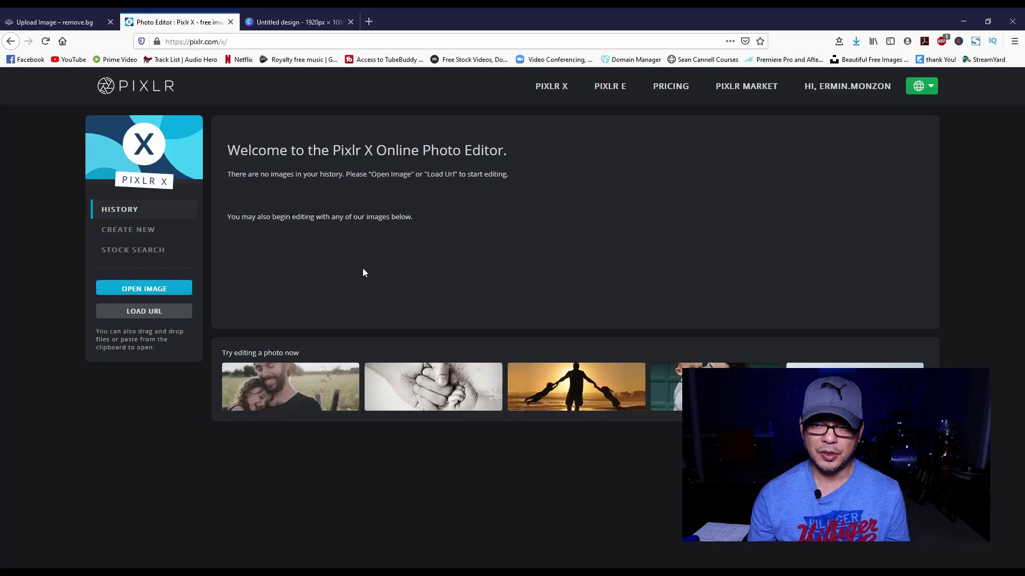
pyautogui.hotkey('ctrl', 'v')
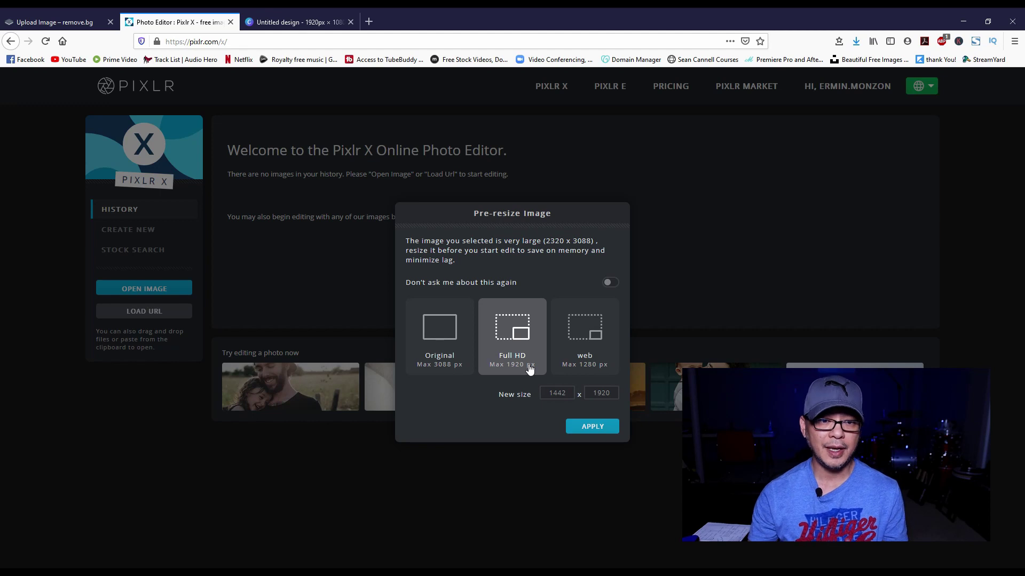
pyautogui.click(463, 351)
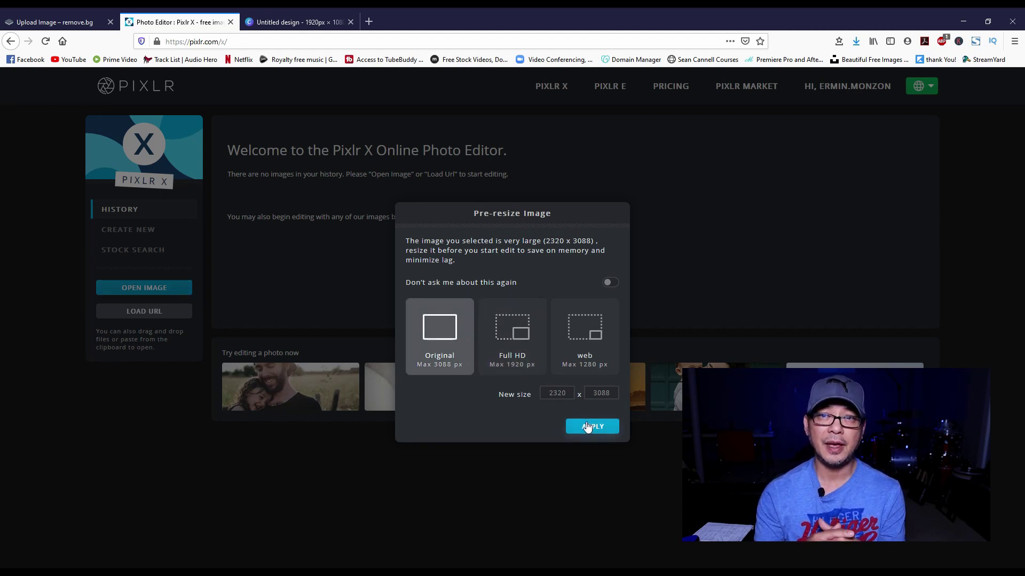
pyautogui.click(591, 430)
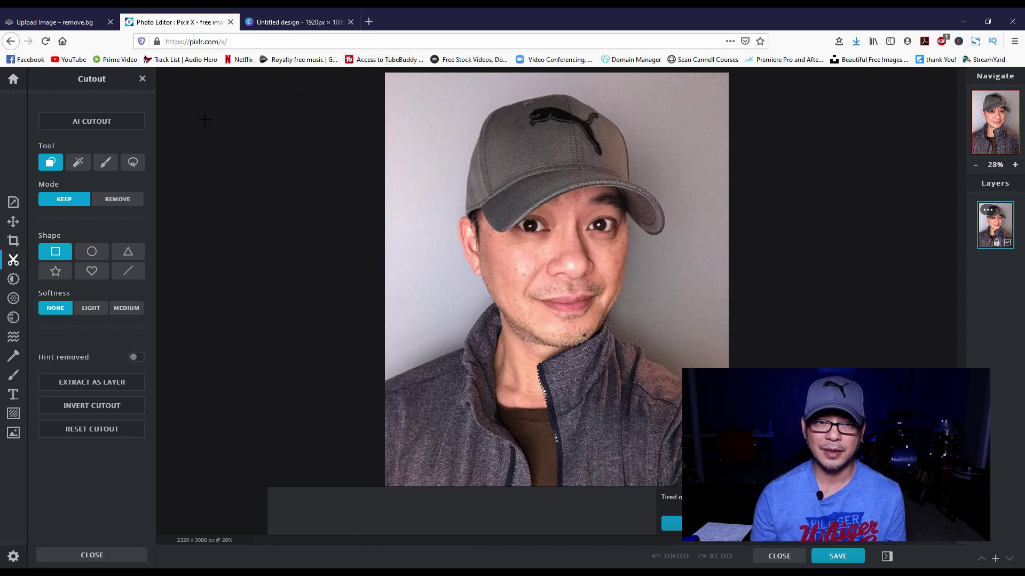
pyautogui.click(118, 122)
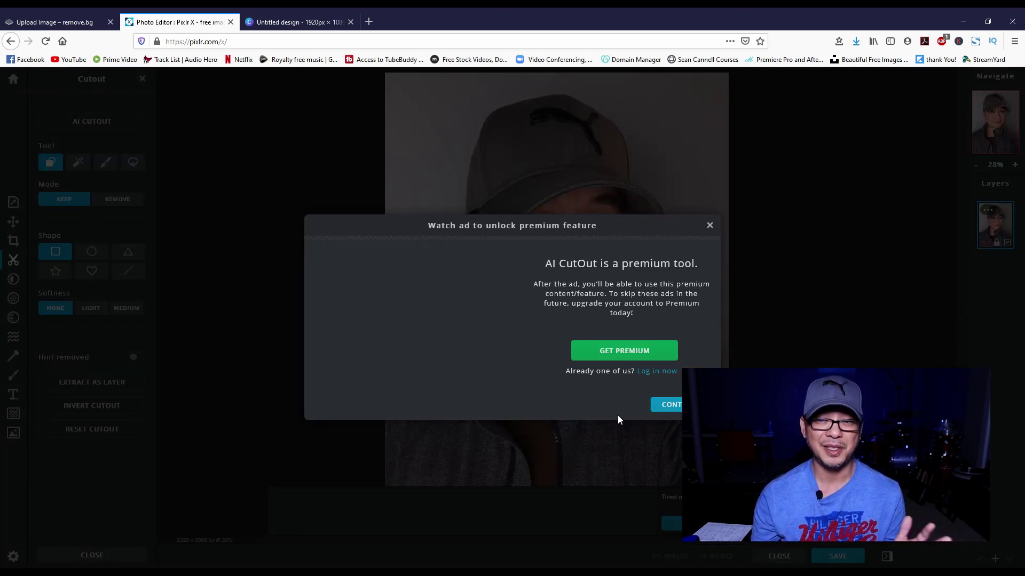
pyautogui.click(665, 405)
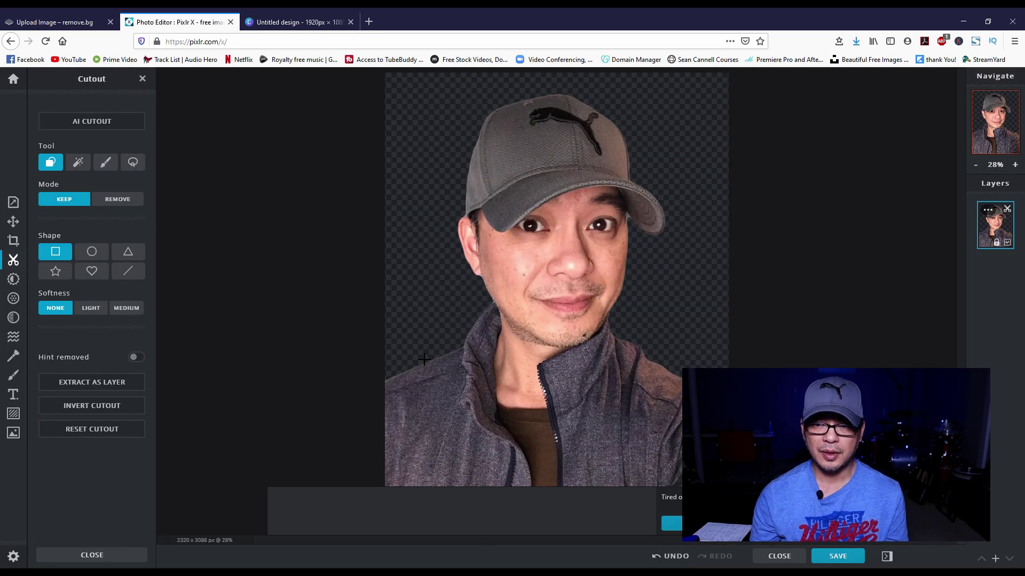
pyautogui.scroll(5, 457, 324)
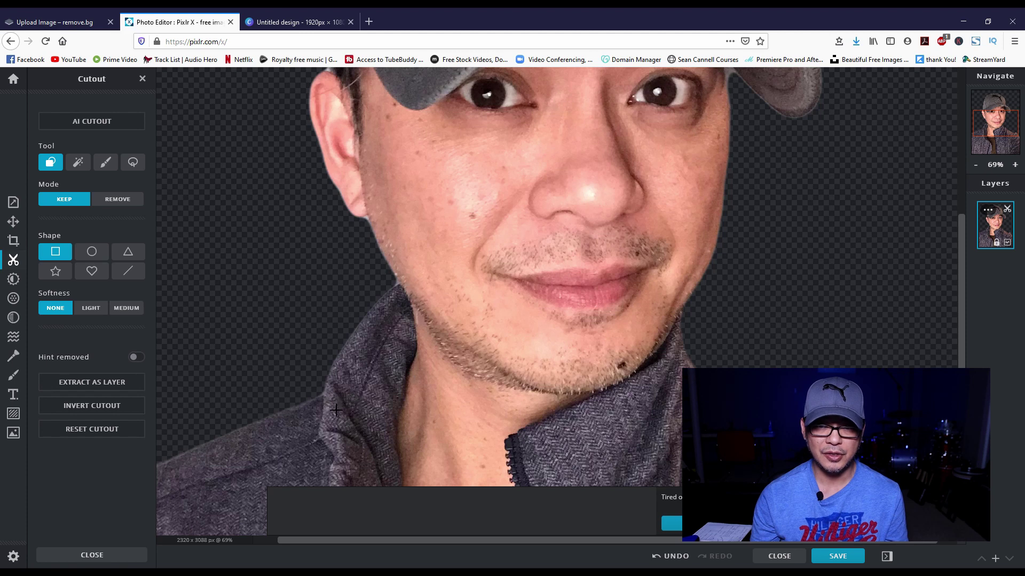
pyautogui.scroll(6, 403, 320)
pyautogui.scroll(-7, 398, 249)
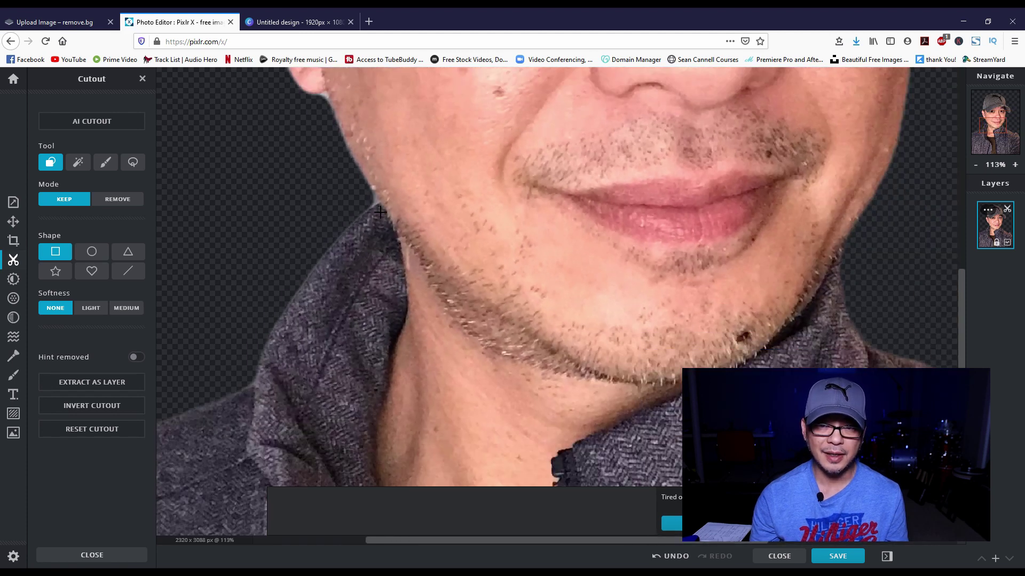
pyautogui.scroll(4, 399, 192)
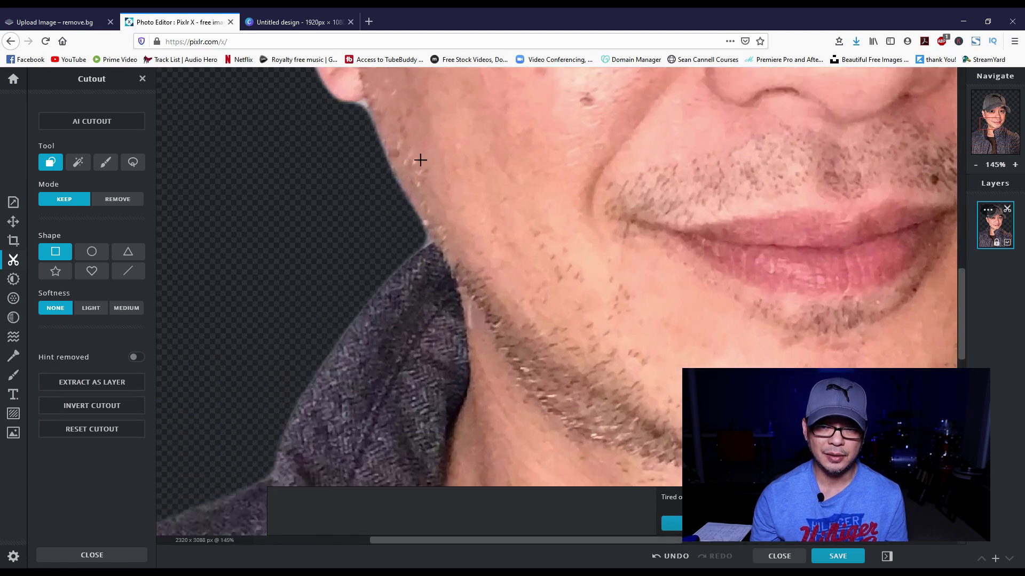
pyautogui.moveTo(413, 125); pyautogui.dragTo(447, 265)
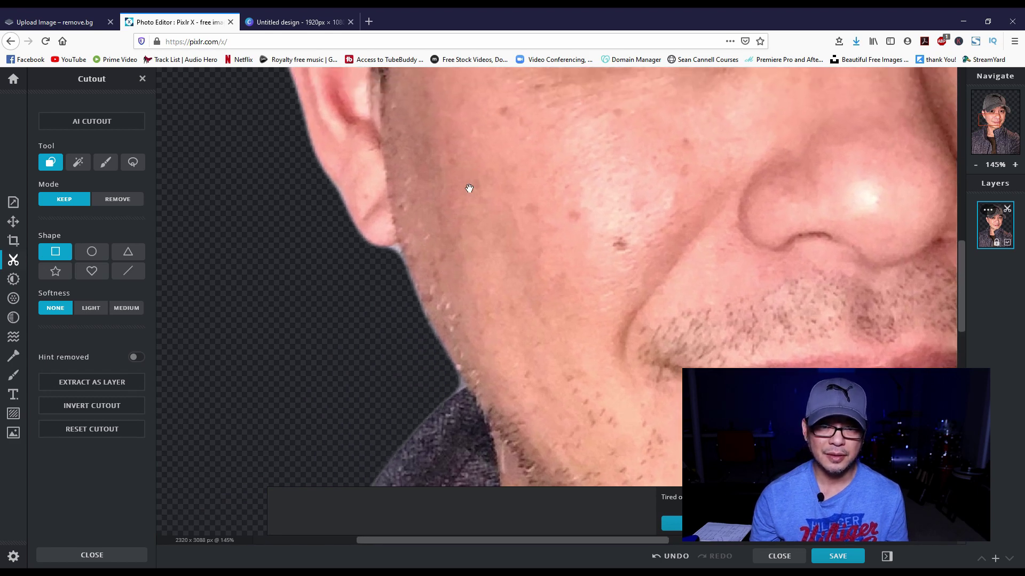
pyautogui.moveTo(469, 187); pyautogui.dragTo(311, 206)
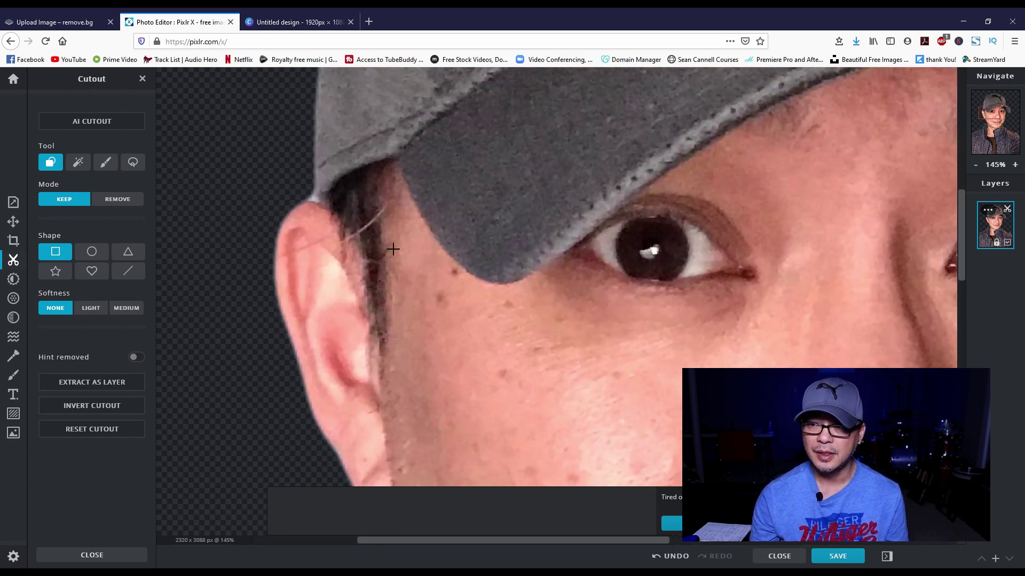
pyautogui.moveTo(409, 231); pyautogui.dragTo(360, 136)
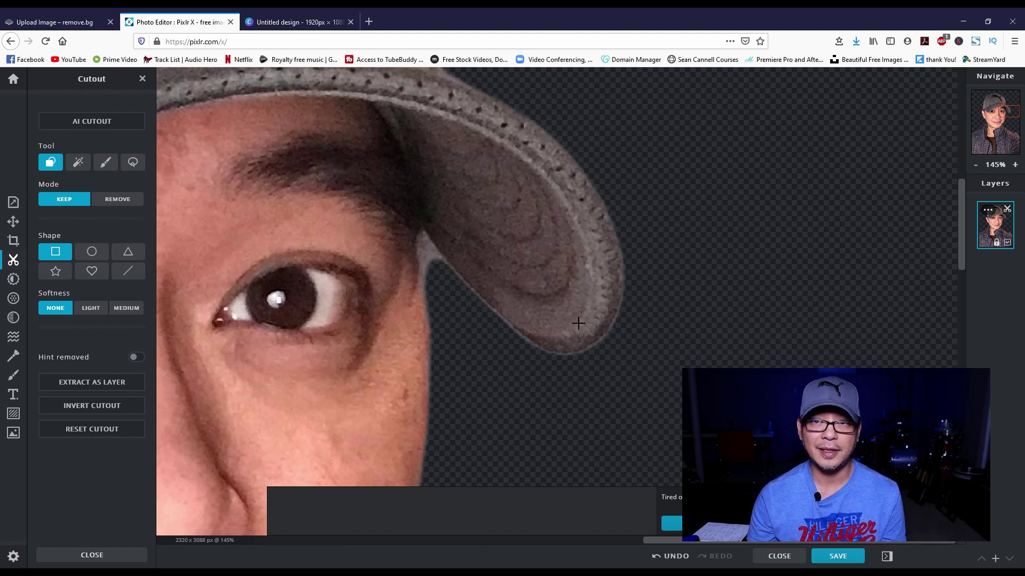
pyautogui.scroll(-3, 578, 323)
pyautogui.scroll(-4, 578, 323)
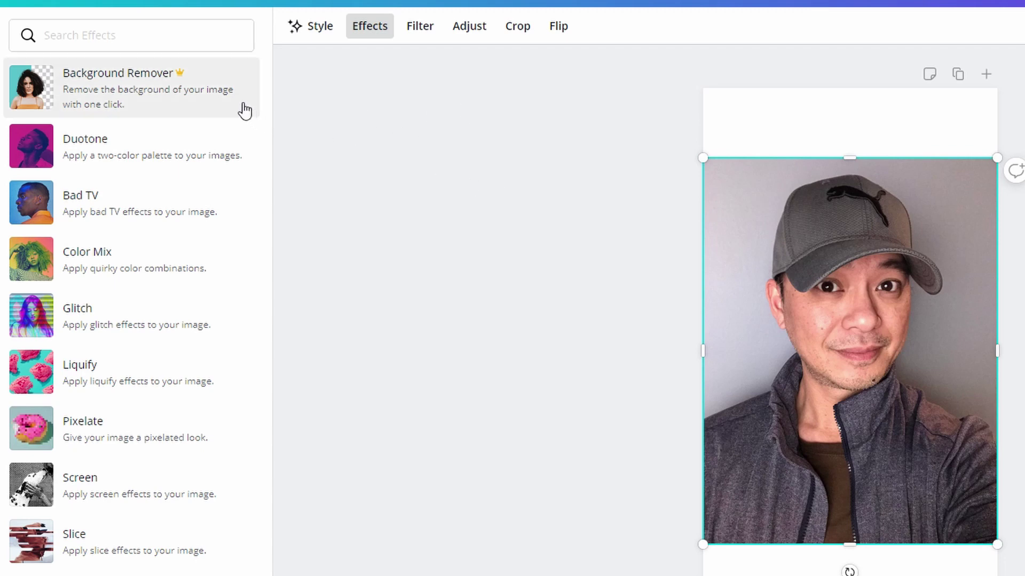
# Step: Apply Canva's Background Remover effect to the selfie photo, dismissing the Pro offer
pyautogui.click(188, 85)
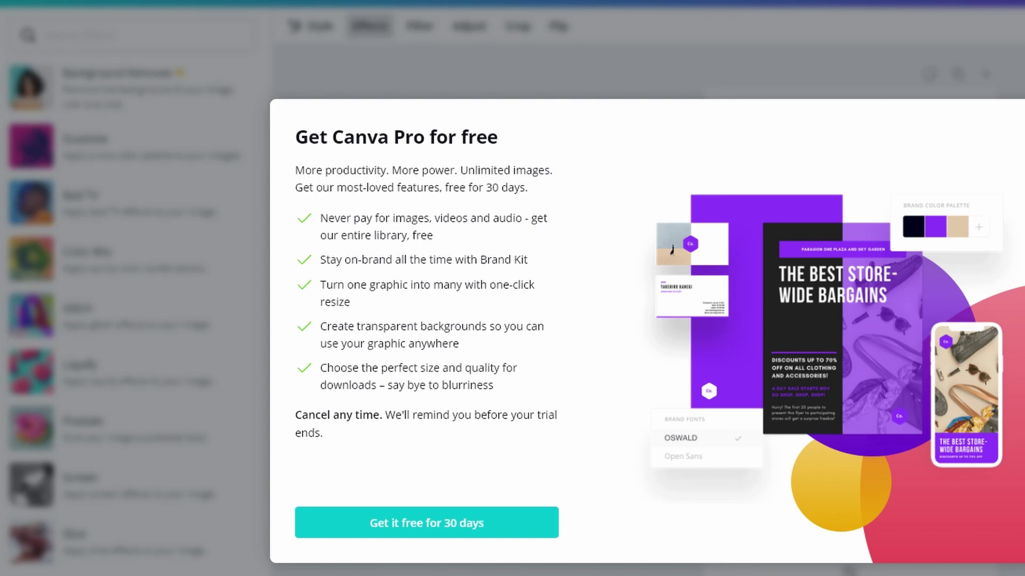
pyautogui.press('Escape')
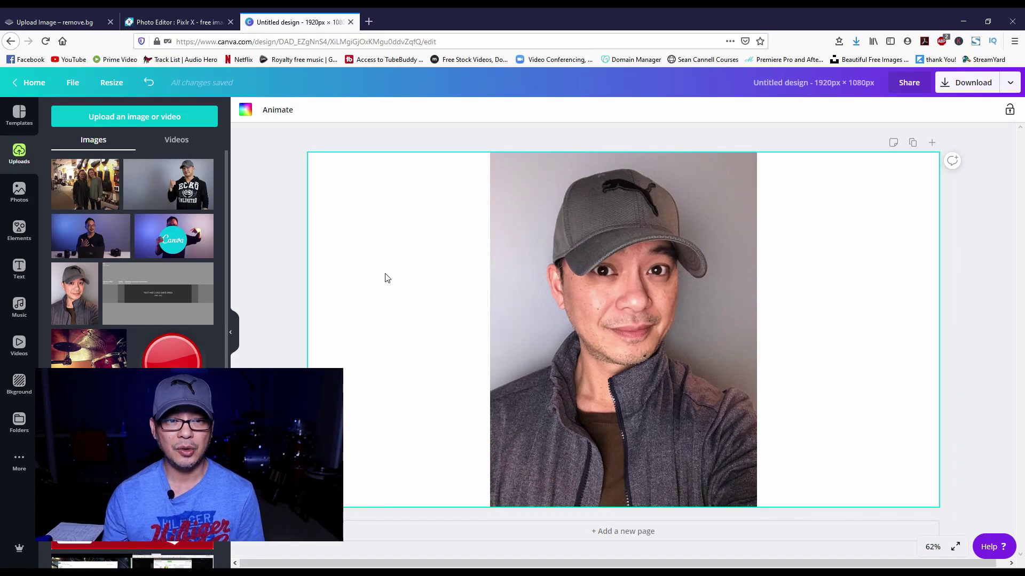
pyautogui.press('Tab')
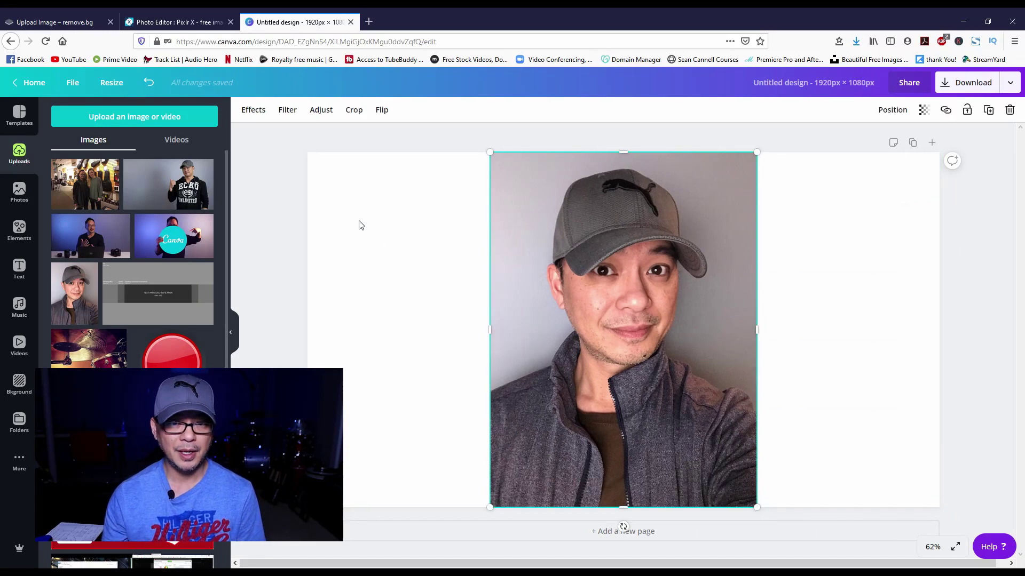
pyautogui.click(254, 112)
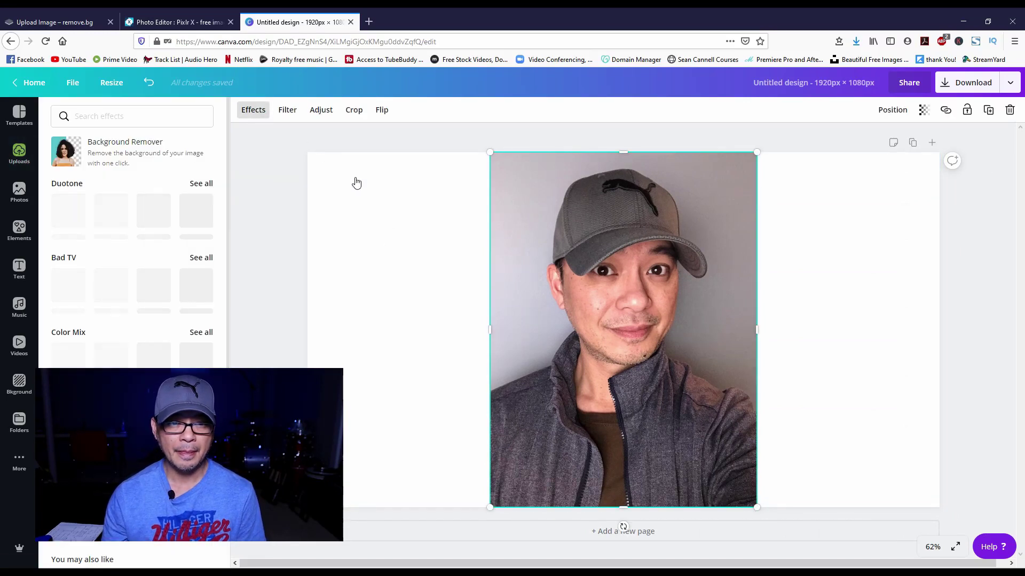
pyautogui.click(139, 155)
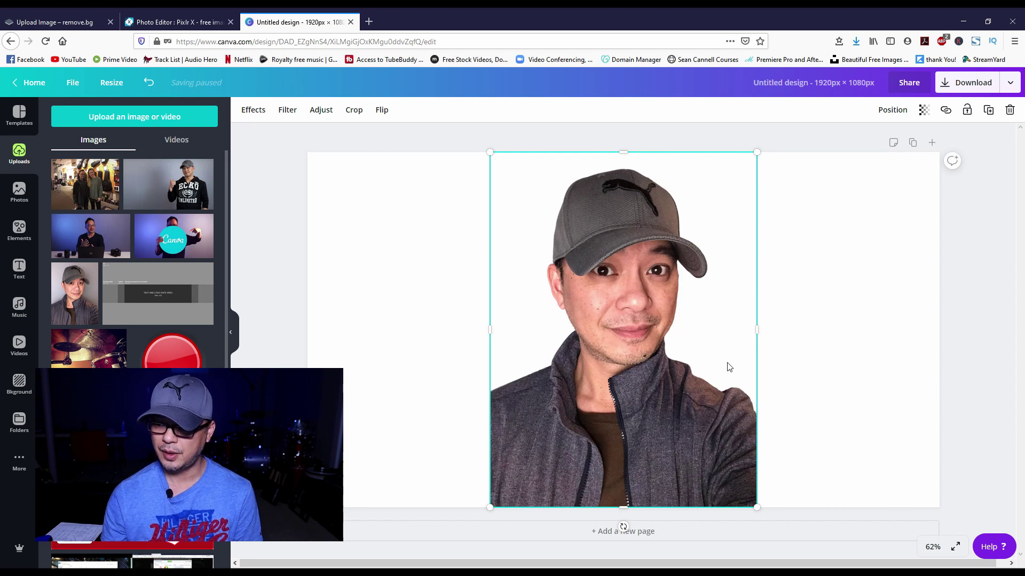
# Step: Zoom in on the selfie's cutout edges, shift the photo right, then zoom back to fit
pyautogui.click(847, 453)
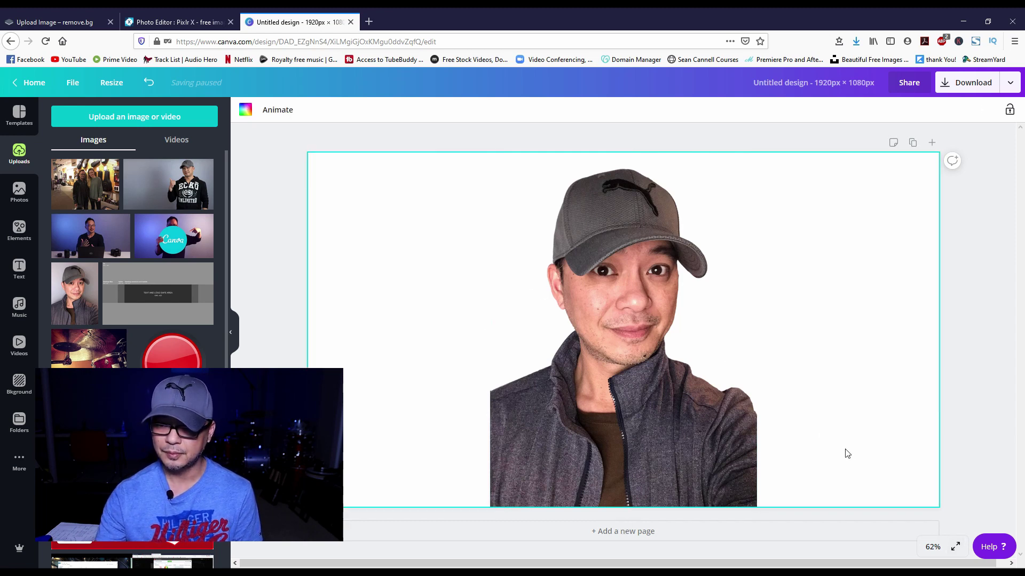
pyautogui.hotkey('ctrl', '+')
pyautogui.hotkey('ctrl', '+')
pyautogui.hotkey('ctrl', '+')
pyautogui.hotkey('ctrl', '+')
pyautogui.hotkey('ctrl', '+')
pyautogui.hotkey('ctrl', '+')
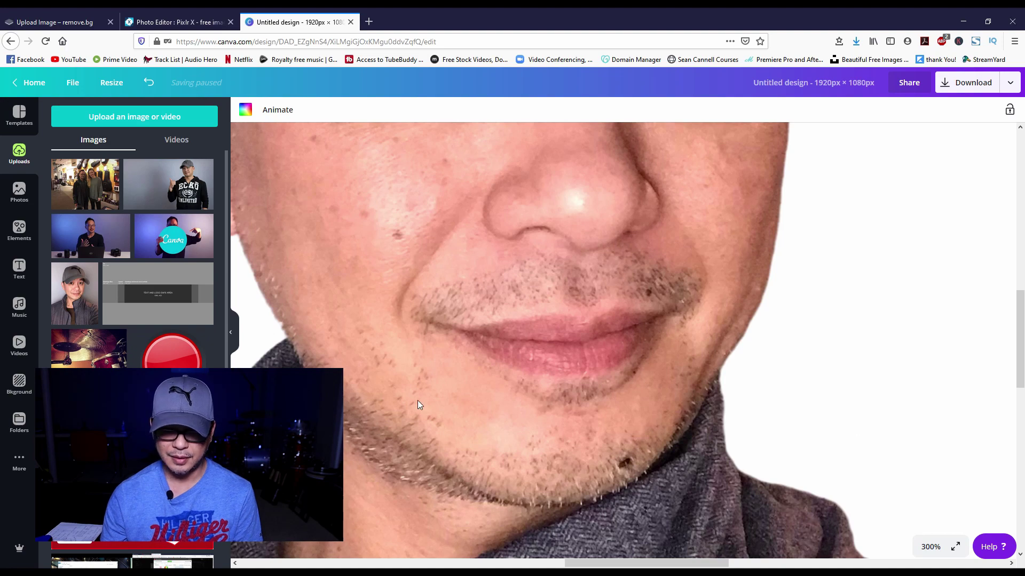
pyautogui.moveTo(417, 405); pyautogui.dragTo(623, 217)
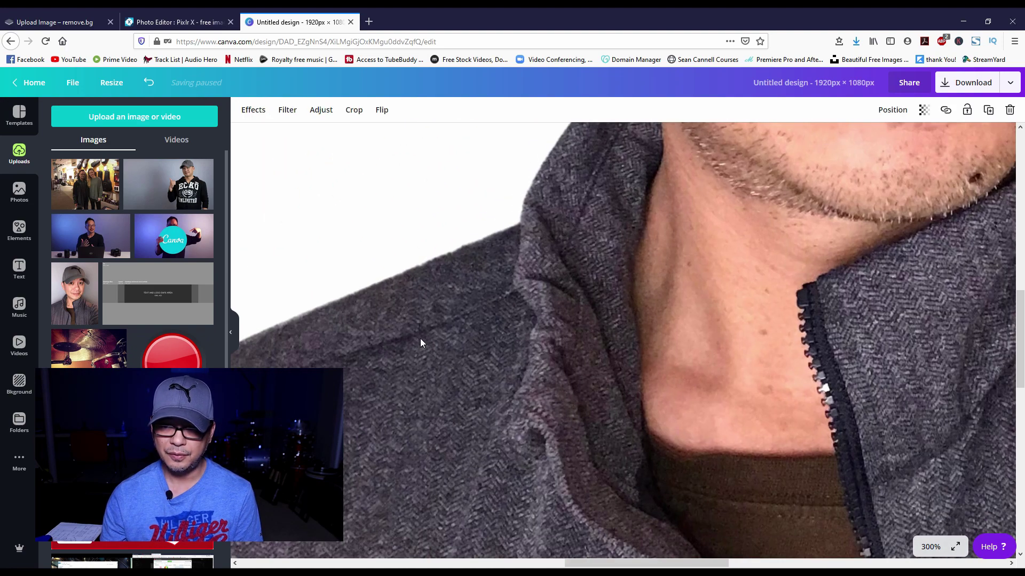
pyautogui.moveTo(422, 341); pyautogui.dragTo(508, 252)
pyautogui.scroll(12, 502, 251)
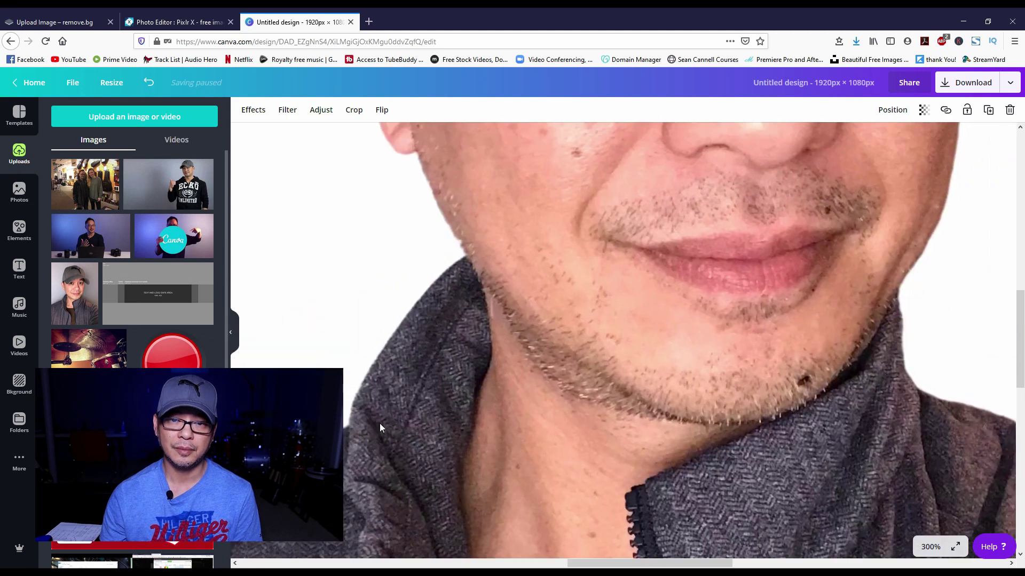
pyautogui.scroll(8, 427, 406)
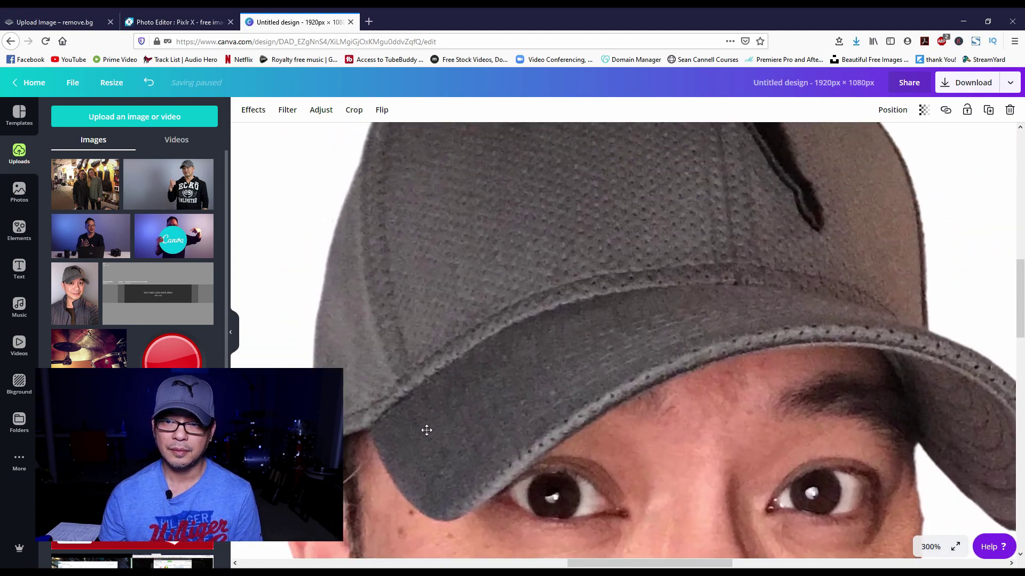
pyautogui.scroll(-8, 522, 321)
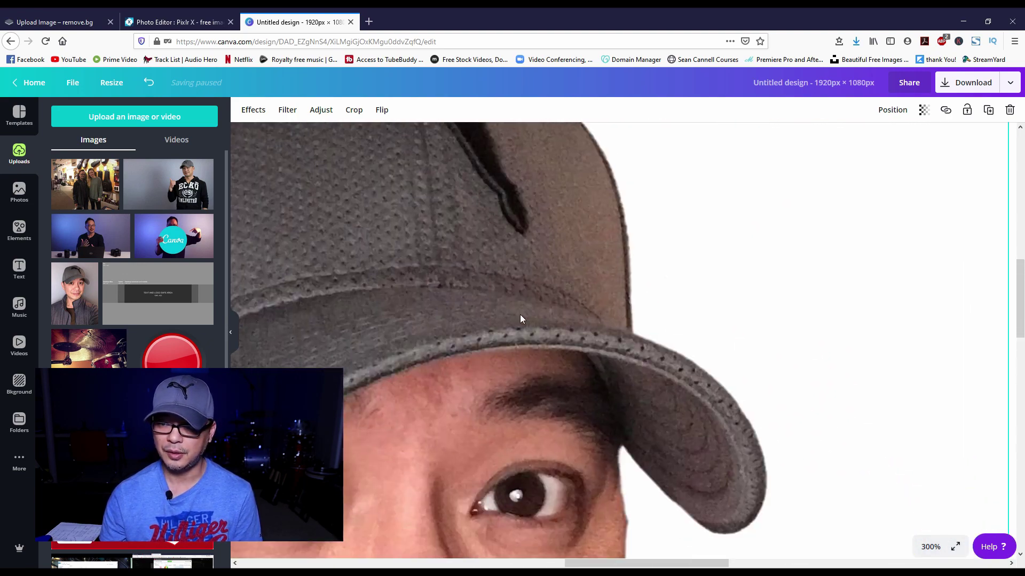
pyautogui.hotkey('ctrl', '0')
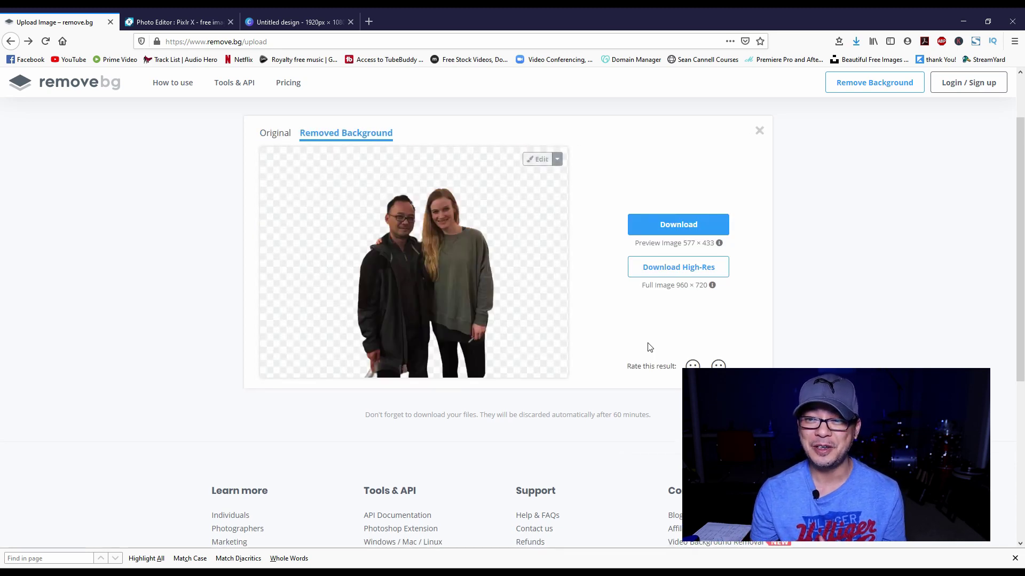
# Step: Zoom into remove.bg's group cutout to inspect it, then close it and go to Pixlr X
pyautogui.click(538, 159)
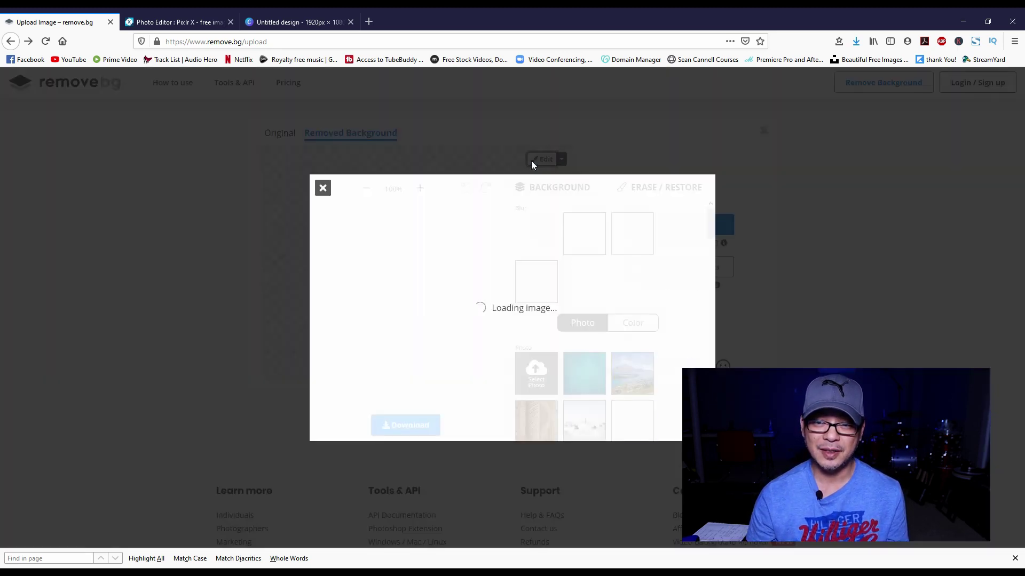
pyautogui.click(420, 171)
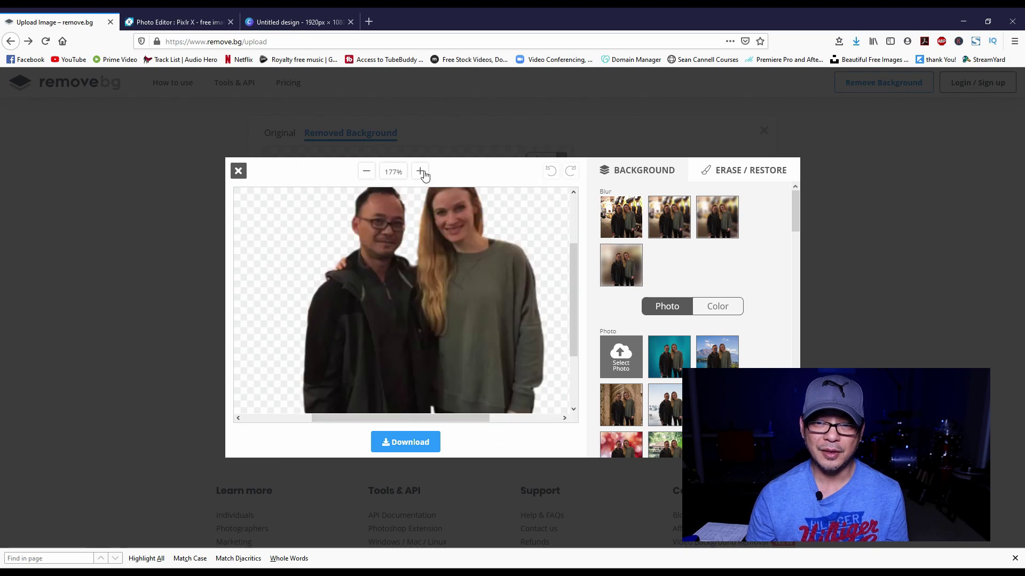
pyautogui.click(421, 171)
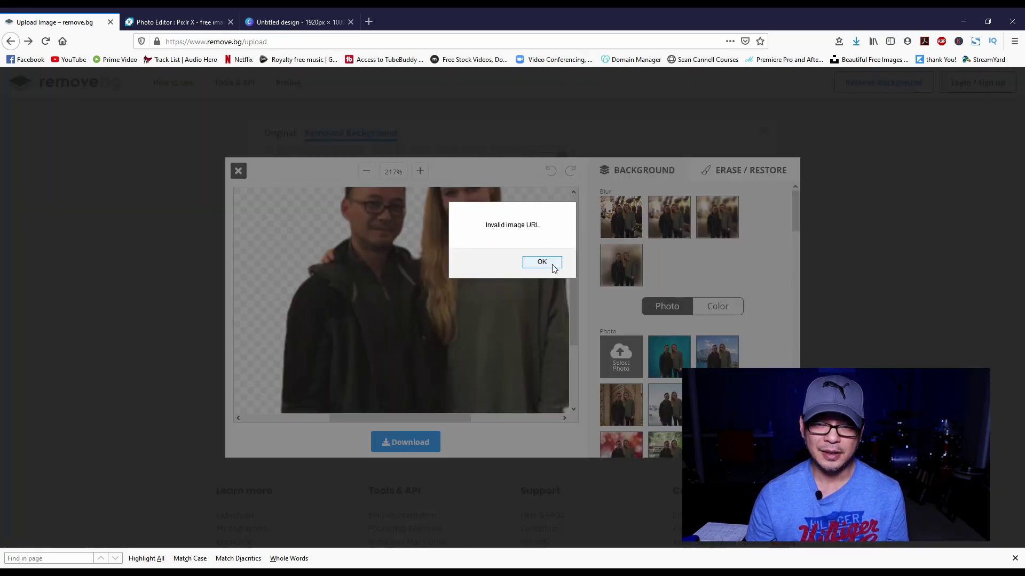
pyautogui.click(547, 264)
pyautogui.moveTo(395, 421); pyautogui.dragTo(373, 421)
pyautogui.moveTo(572, 293); pyautogui.dragTo(575, 260)
pyautogui.hscroll(3, 522, 263)
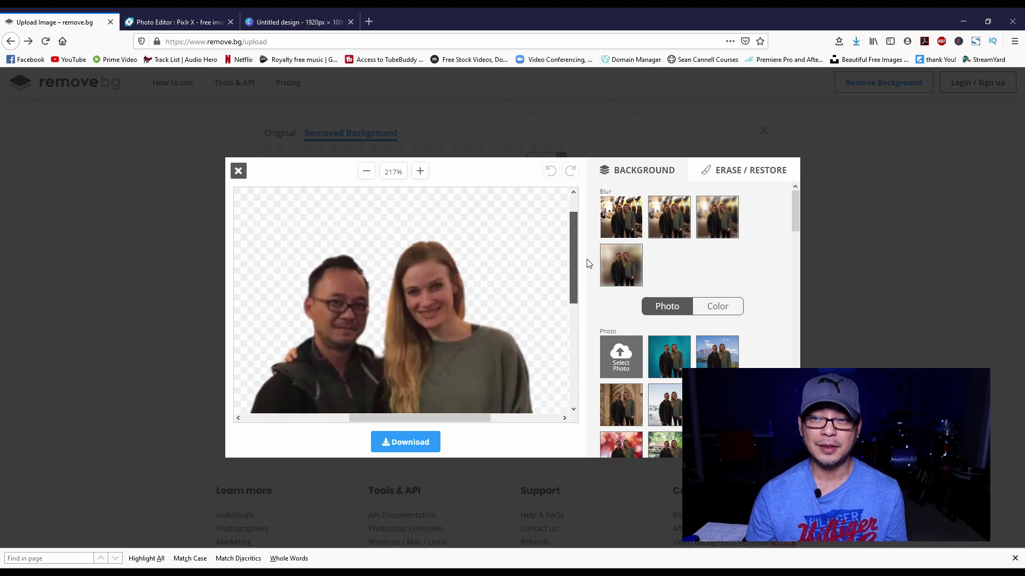
pyautogui.scroll(-3, 508, 297)
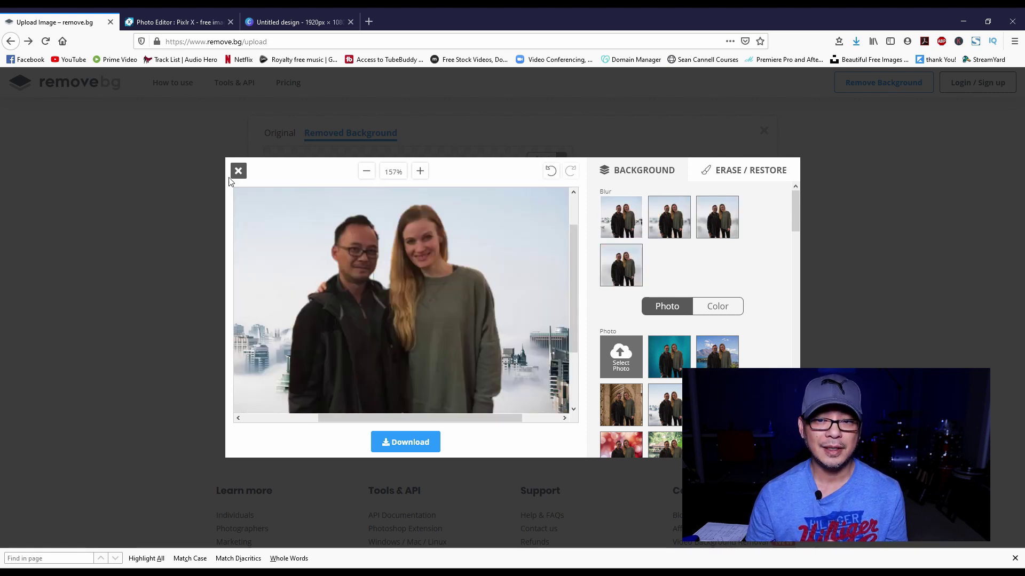
pyautogui.click(238, 170)
pyautogui.click(174, 21)
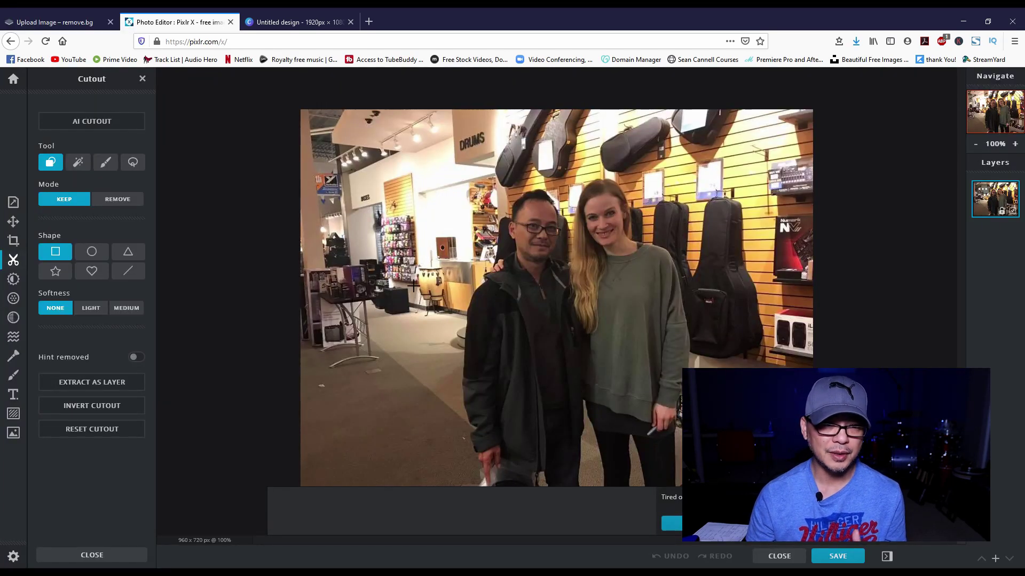
# Step: Run AI Cutout on the two-person store photo in Pixlr X, inspect it, then return to Canva
pyautogui.click(123, 124)
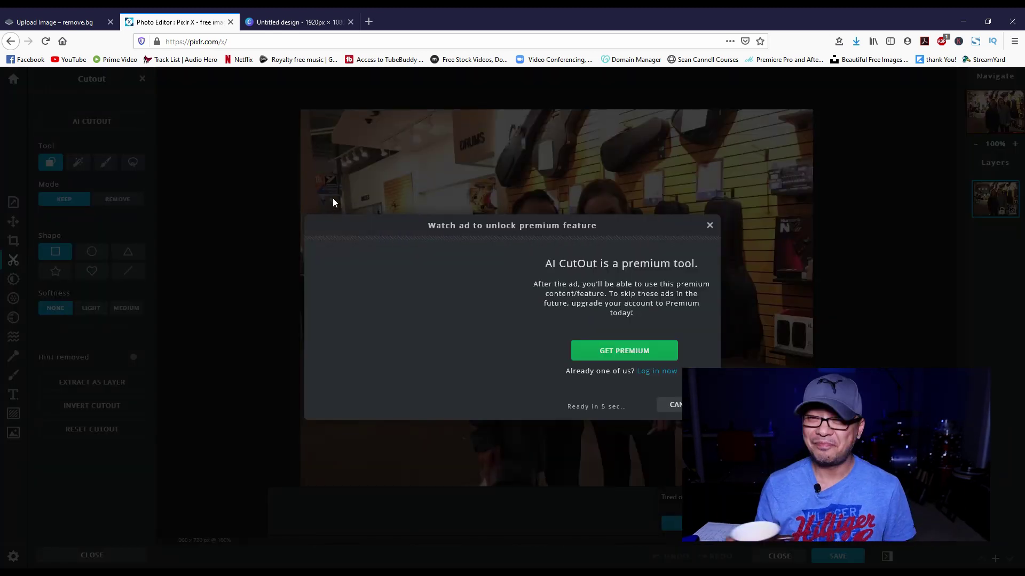
pyautogui.click(668, 404)
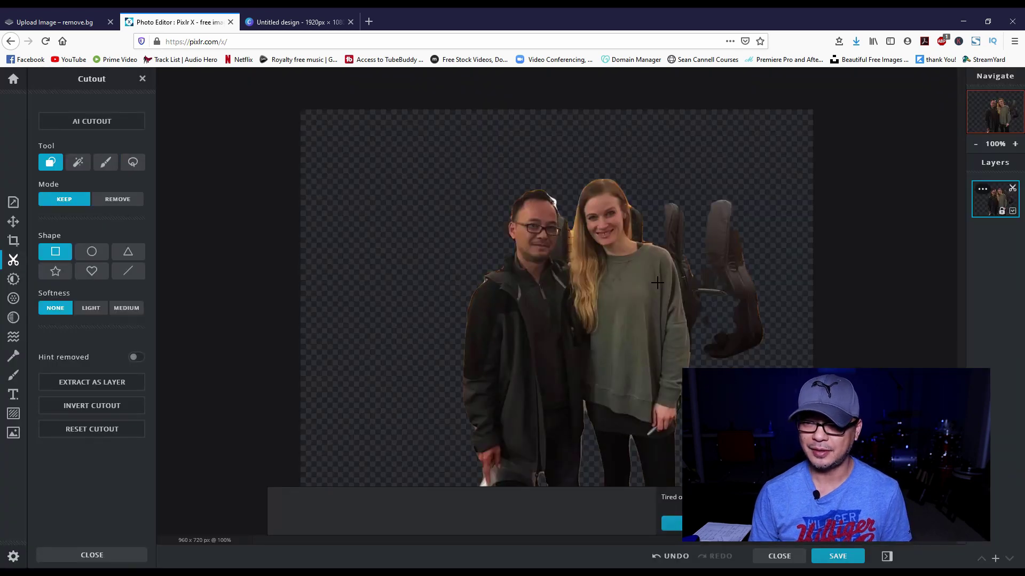
pyautogui.scroll(4, 657, 283)
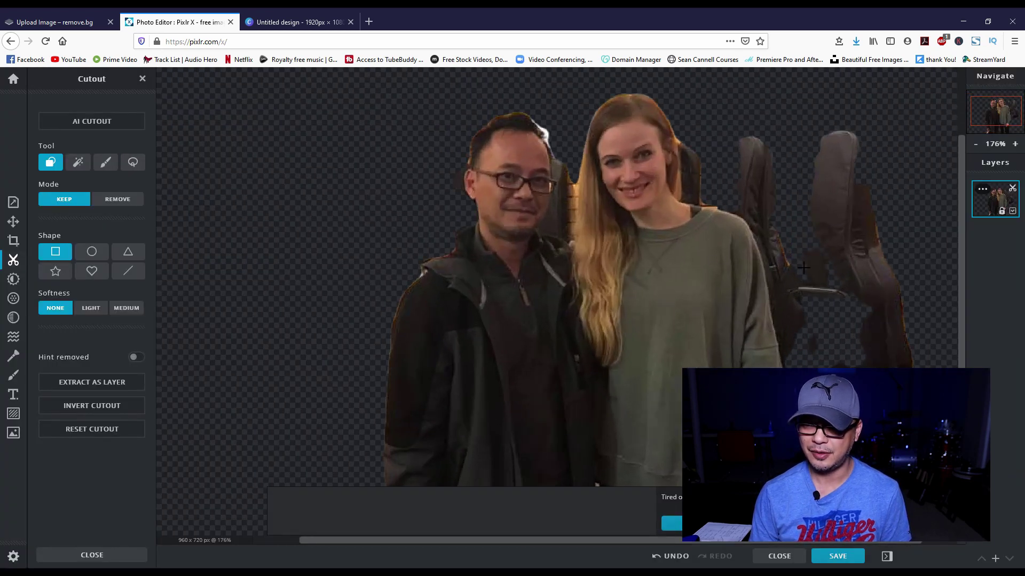
pyautogui.moveTo(735, 293); pyautogui.dragTo(693, 297)
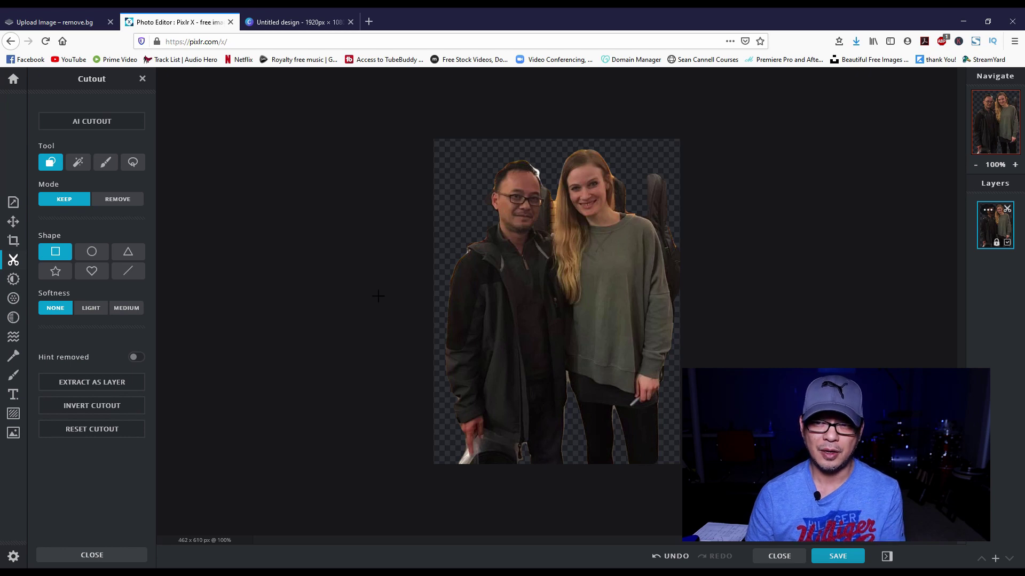
pyautogui.click(291, 30)
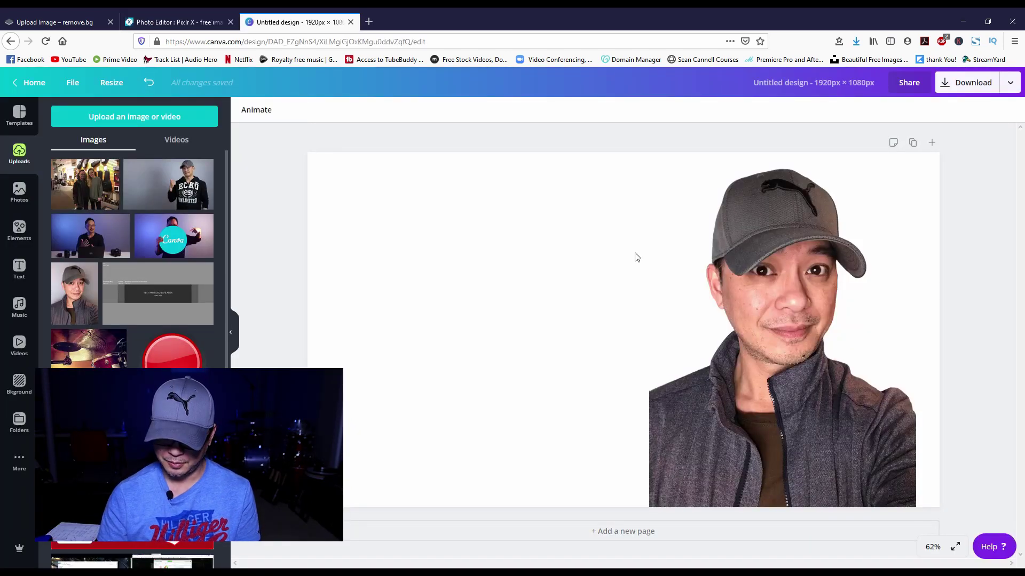
# Step: Replace the selfie with the store group photo on the Canva page and apply Background Remover
pyautogui.click(764, 191)
pyautogui.press('Delete')
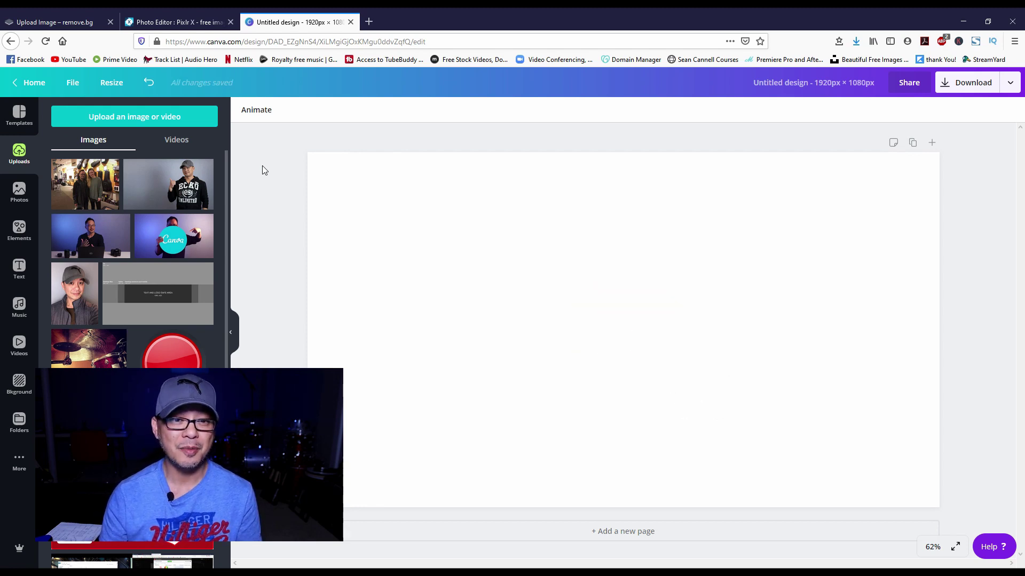
pyautogui.hotkey('ctrl', 'z')
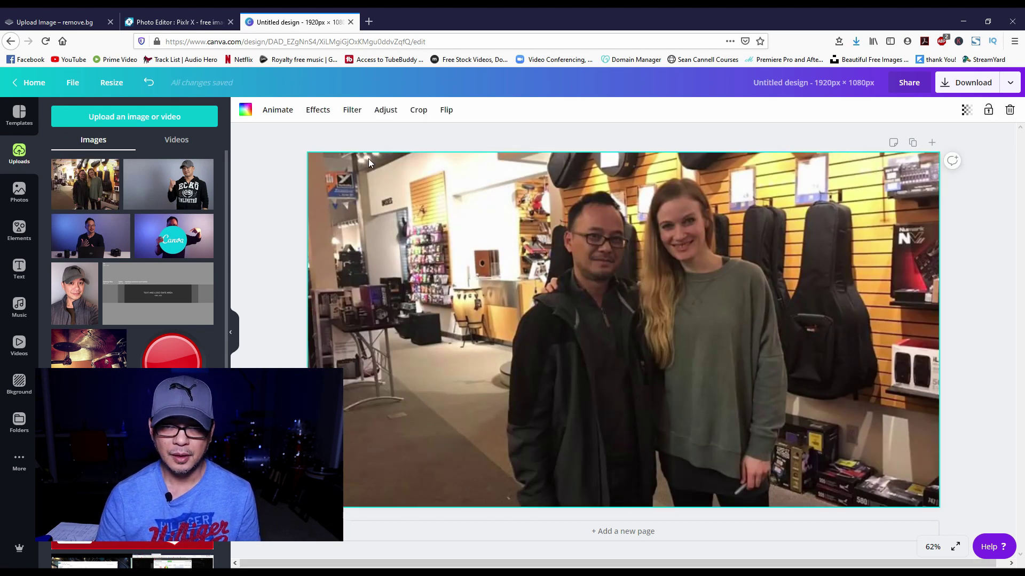
pyautogui.click(317, 110)
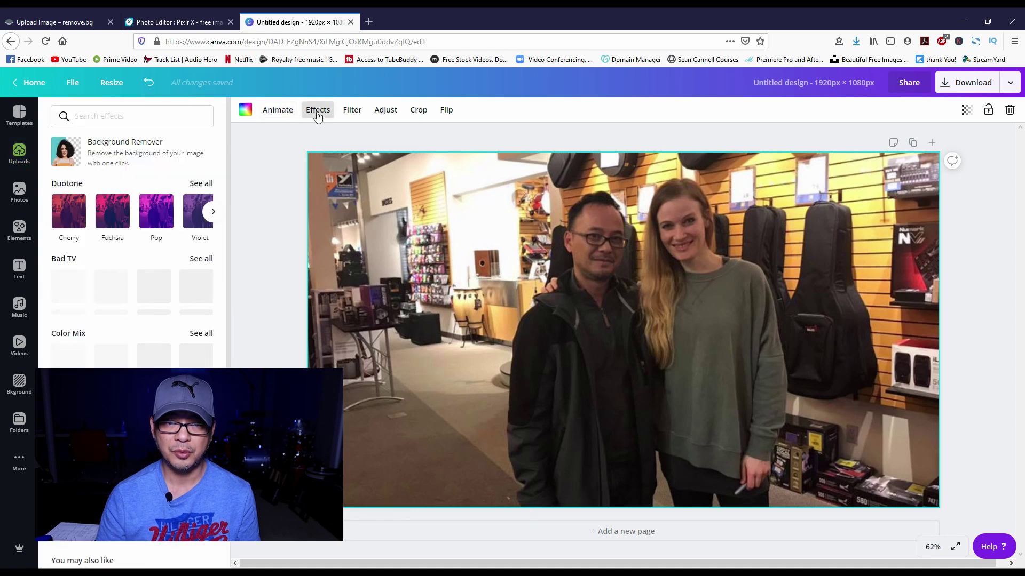
pyautogui.click(186, 151)
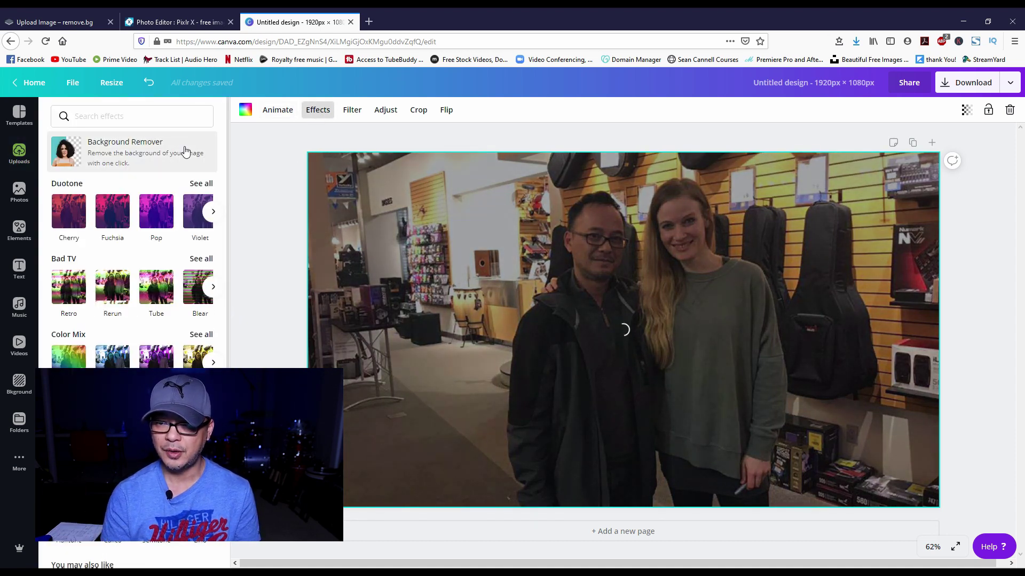
pyautogui.click(721, 375)
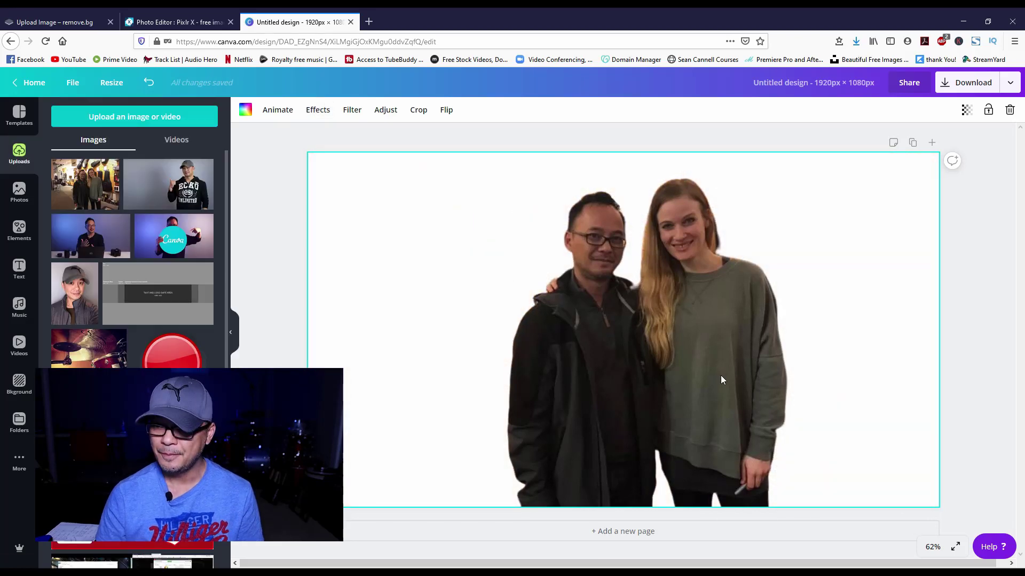
pyautogui.hotkey('ctrl', '+')
pyautogui.hotkey('ctrl', '+')
pyautogui.hotkey('ctrl', '+')
pyautogui.hotkey('ctrl', '+')
pyautogui.hotkey('ctrl', '+')
pyautogui.hotkey('ctrl', '+')
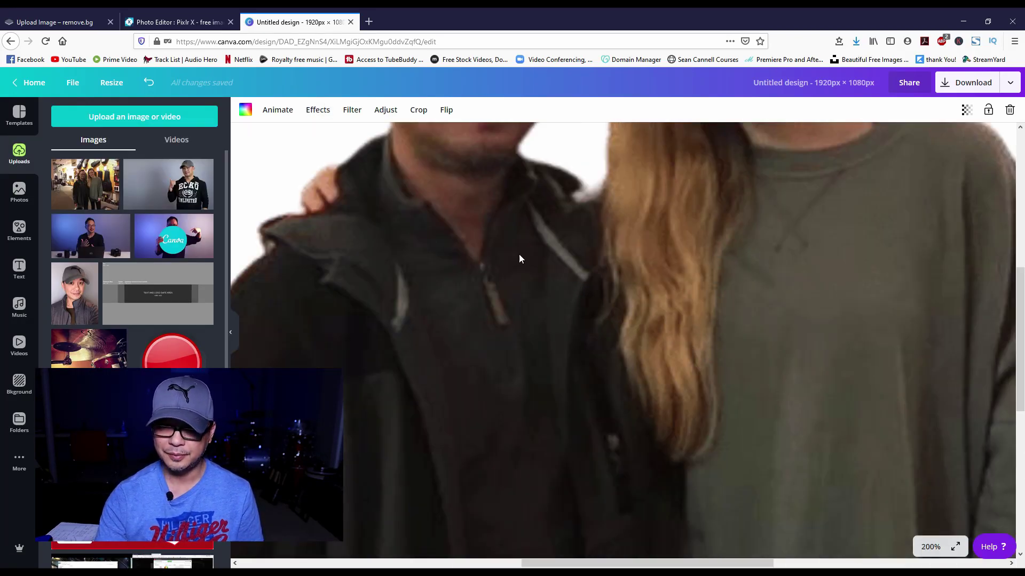
pyautogui.moveTo(364, 255); pyautogui.dragTo(481, 332)
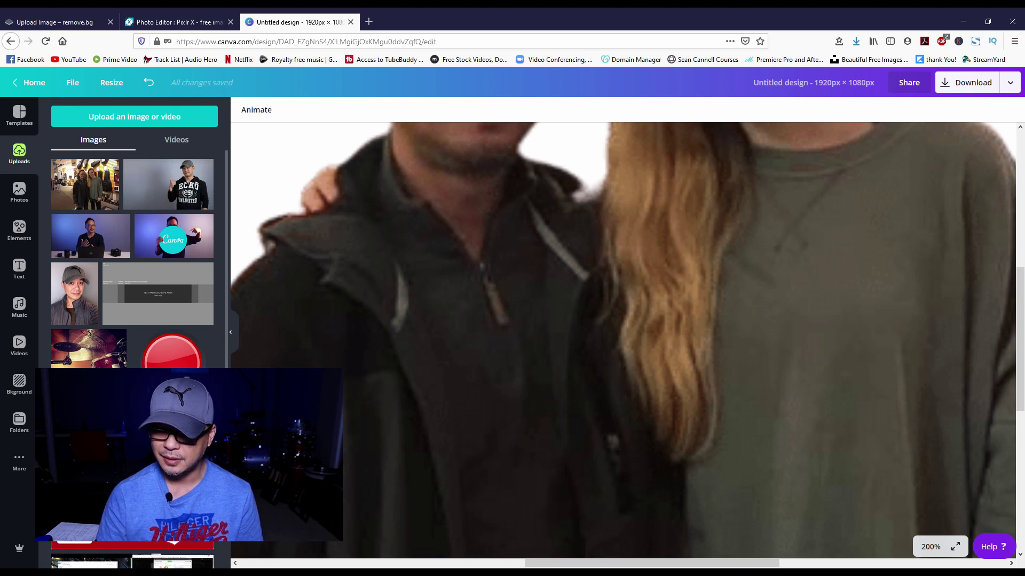
pyautogui.hscroll(-5, 723, 543)
pyautogui.hscroll(4, 724, 542)
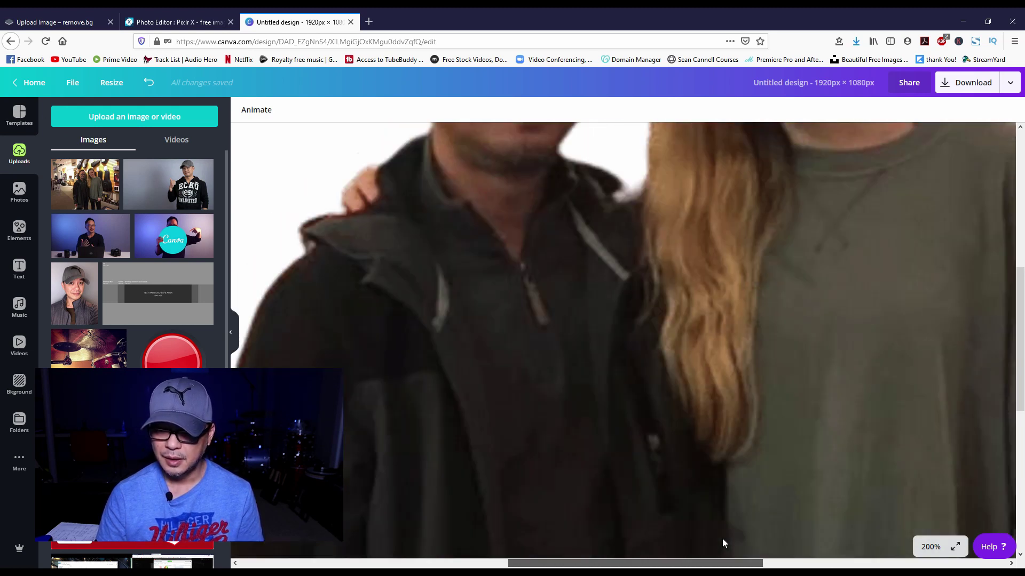
pyautogui.hscroll(2, 723, 543)
pyautogui.moveTo(1020, 363); pyautogui.dragTo(1020, 333)
pyautogui.moveTo(717, 567); pyautogui.dragTo(725, 544)
pyautogui.moveTo(1020, 281); pyautogui.dragTo(992, 446)
pyautogui.scroll(-5, 988, 389)
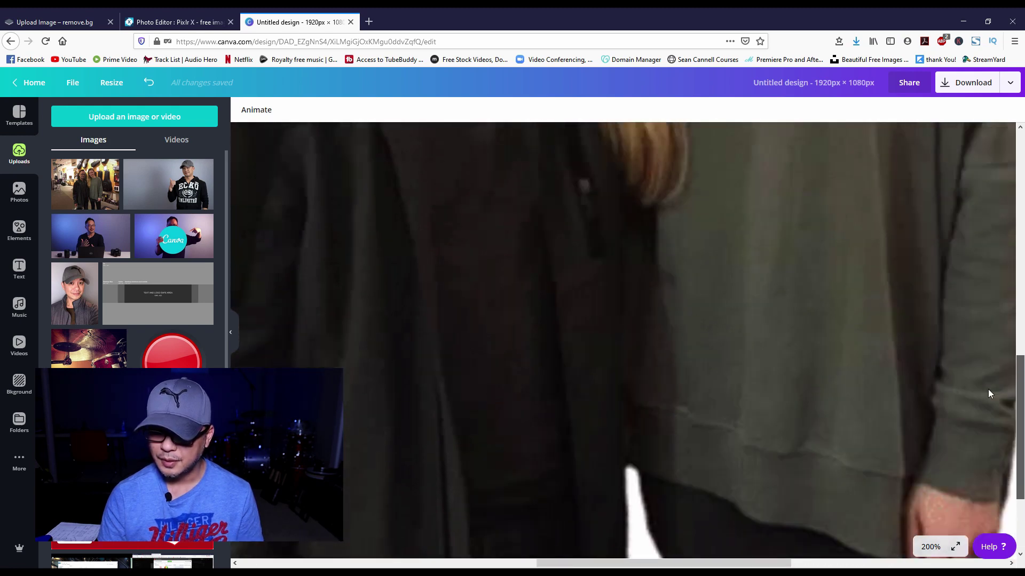